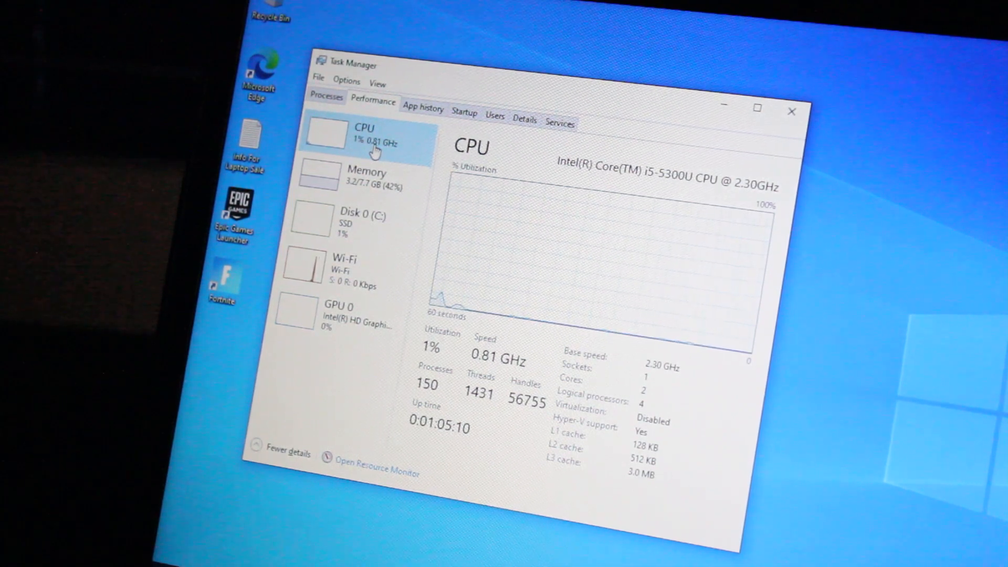
Step: Review Memory, Disk 0 (C:), Wi-Fi and GPU 0 (Intel HD Graphics 5500) performance pages in turn
click(358, 177)
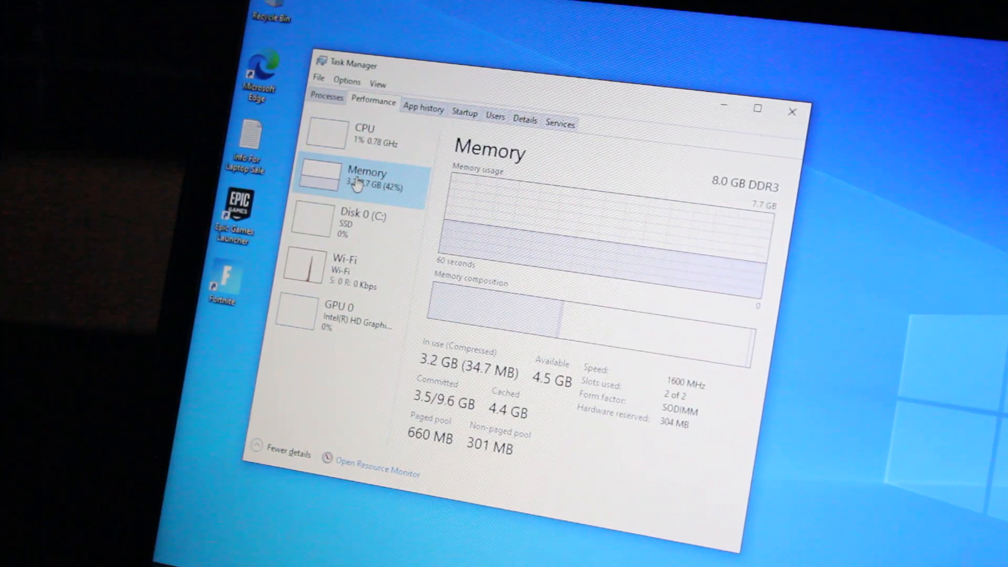
click(341, 229)
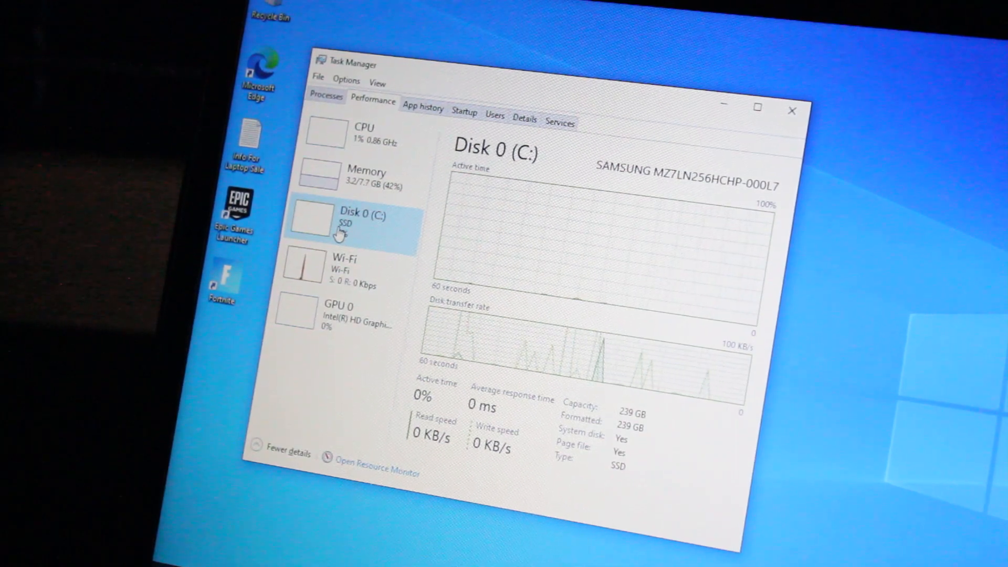
click(345, 265)
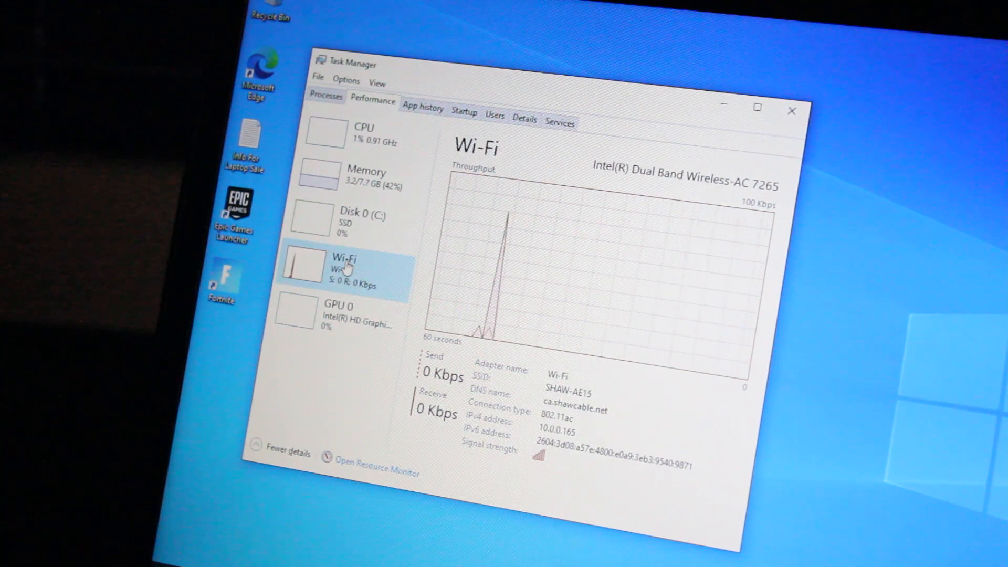
click(342, 315)
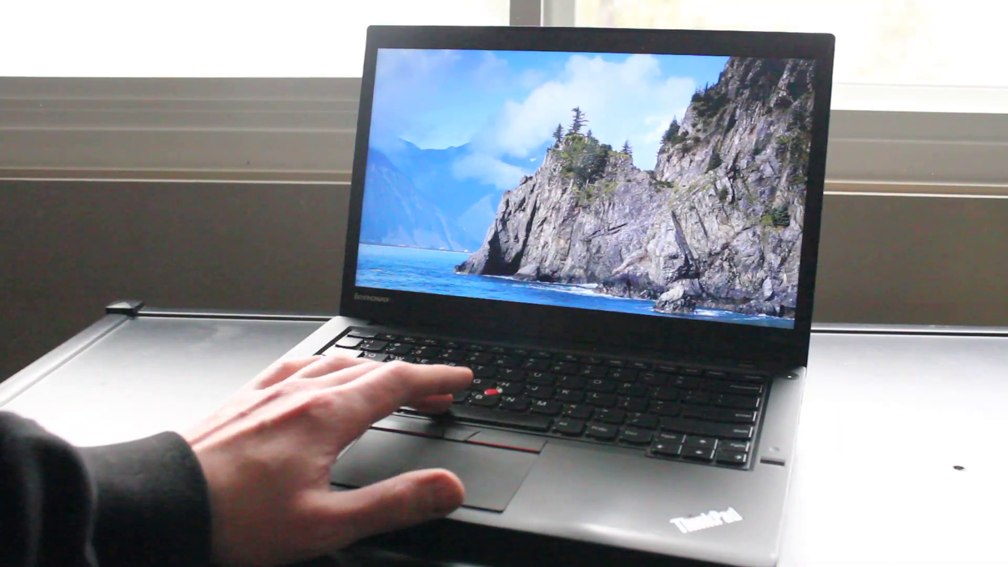
Step: Wake and sign in, then bring the cat image results forward and maximize them
key(Return)
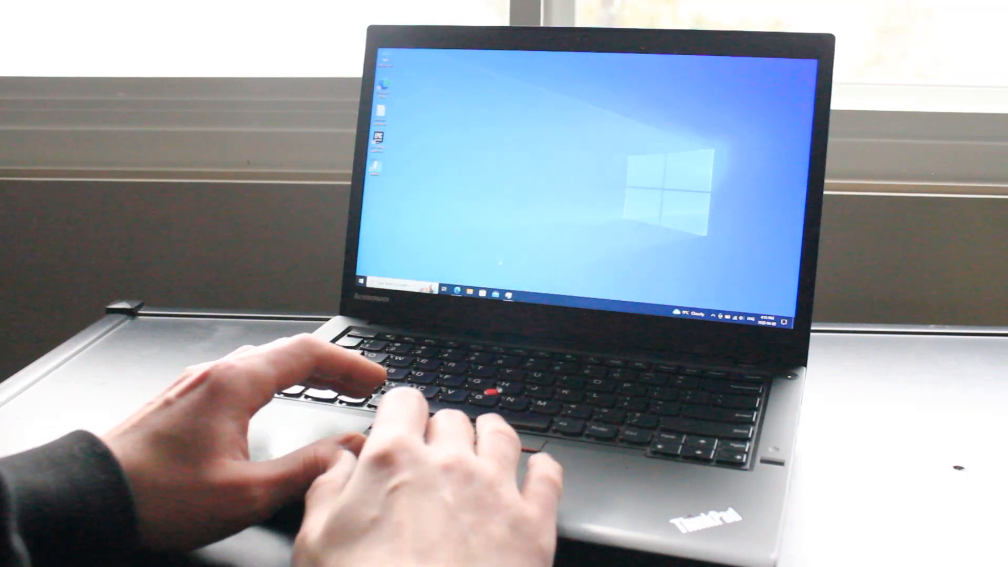
key(Return)
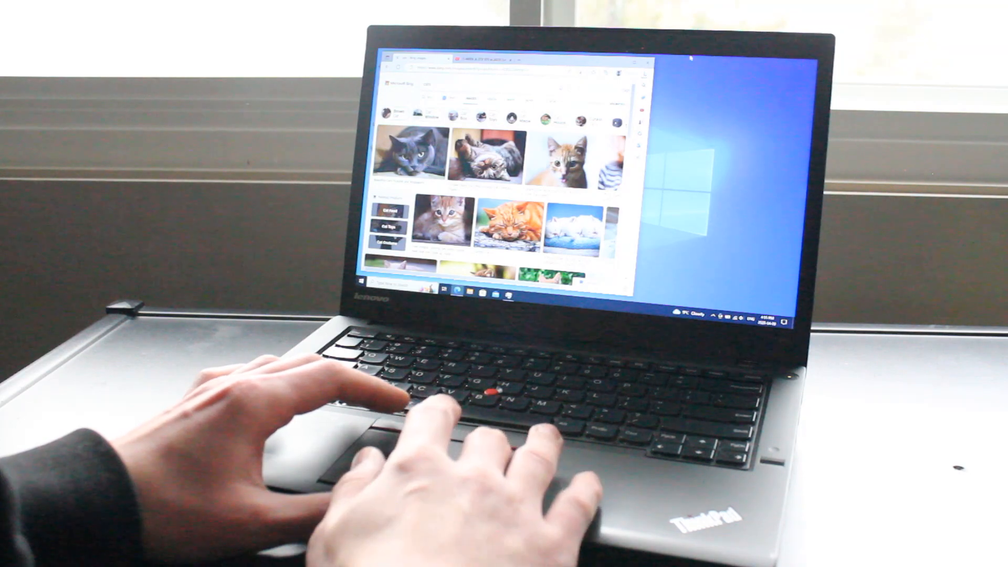
key(super+Up)
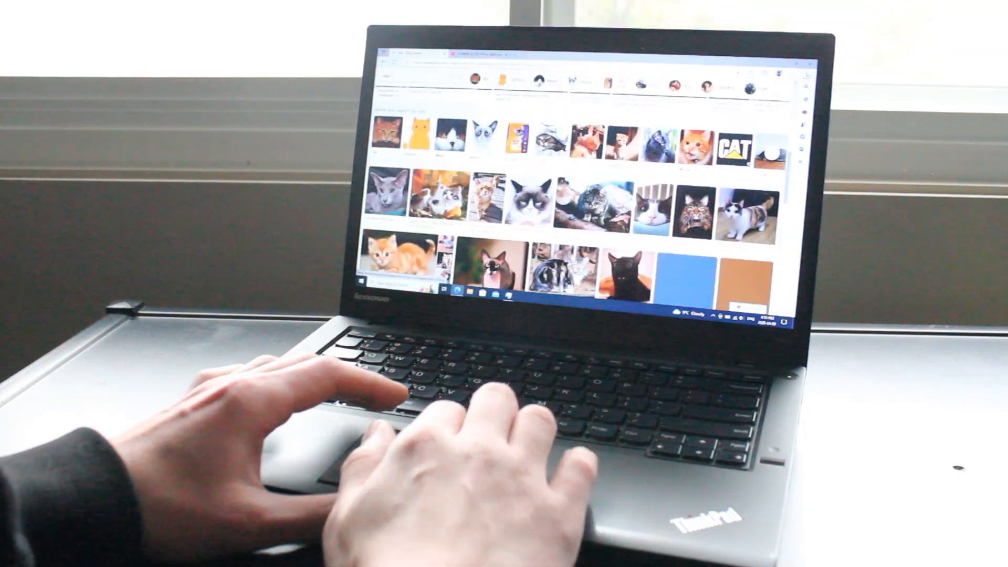
scroll(576, 197, down, 5)
scroll(575, 197, down, 3)
scroll(575, 196, down, 3)
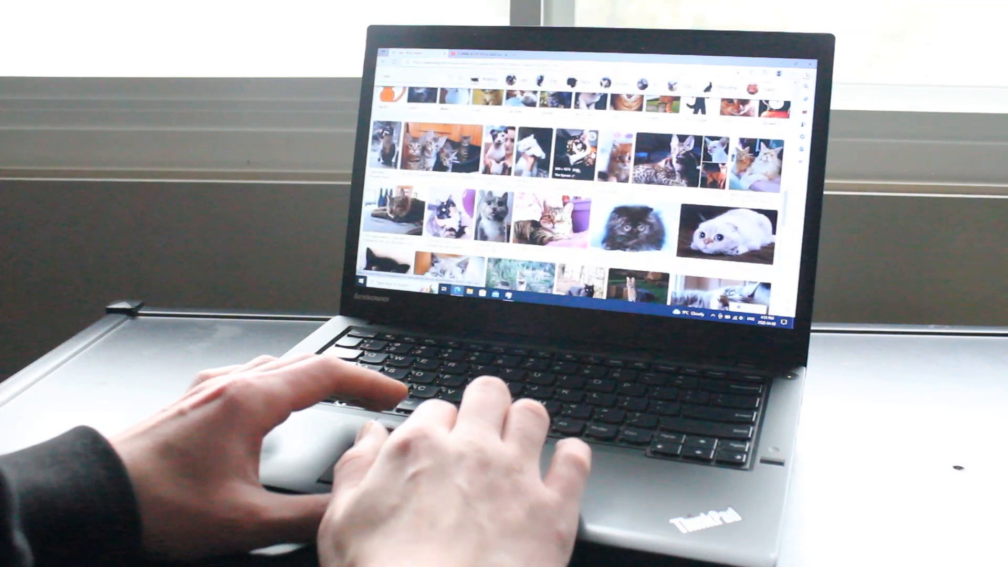
scroll(575, 196, down, 5)
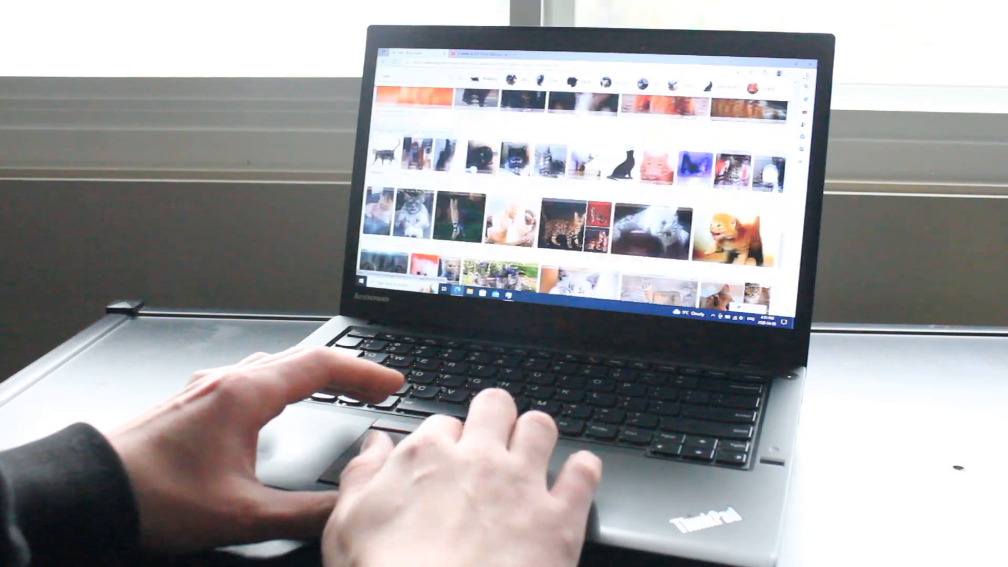
scroll(575, 198, down, 3)
scroll(575, 197, down, 3)
scroll(575, 197, down, 3)
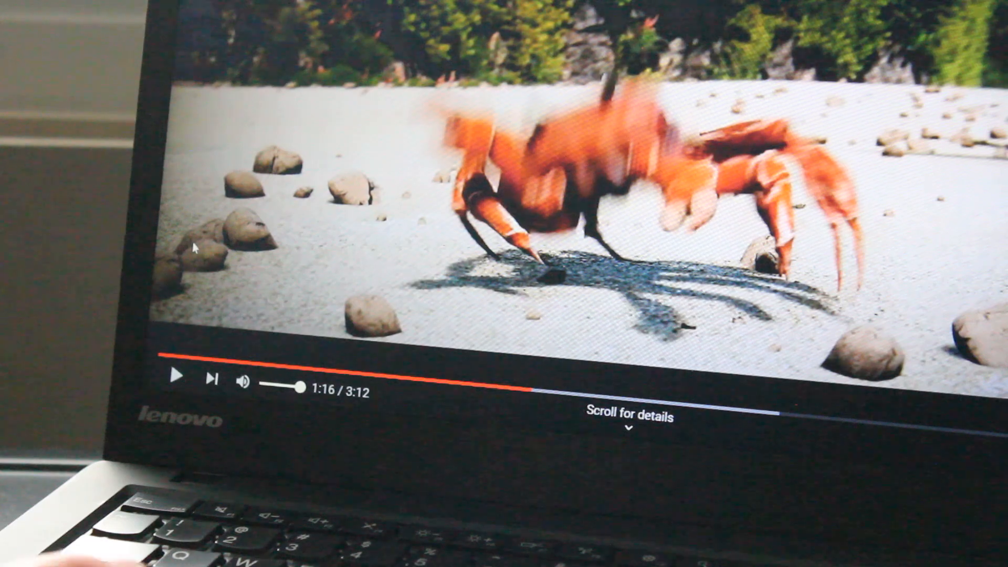
Step: Resume the paused crab video twice so it plays on past 1:25
key(space)
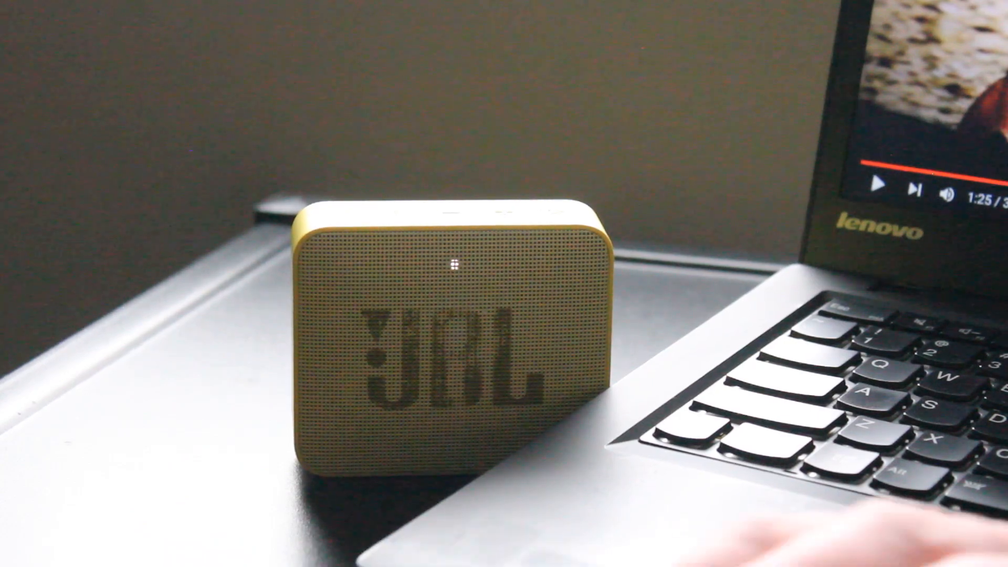
key(space)
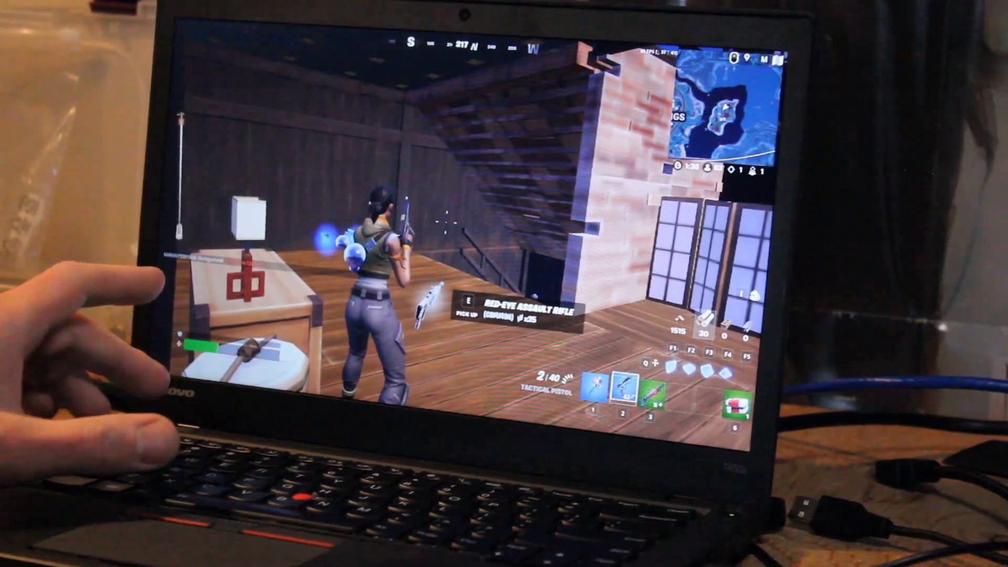
Step: Pick up the heavy sniper rifle and run past the stairs and wooden wall toward the car and loot
key(e)
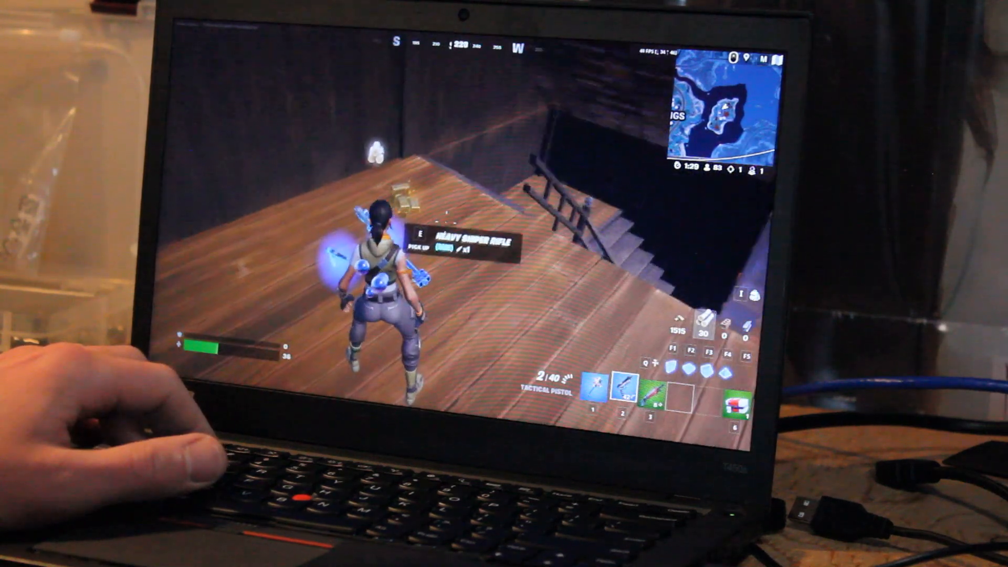
key(e)
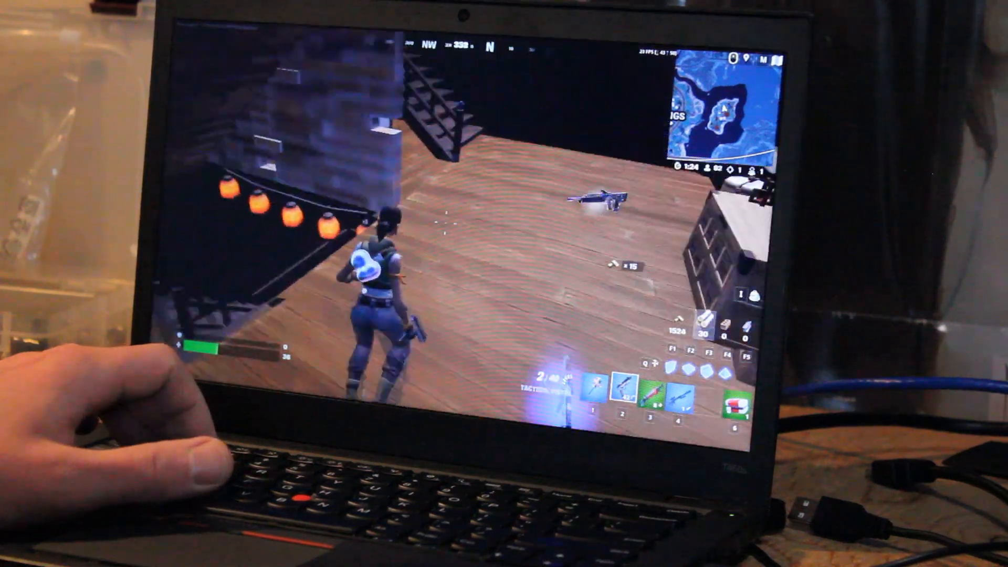
key(w)
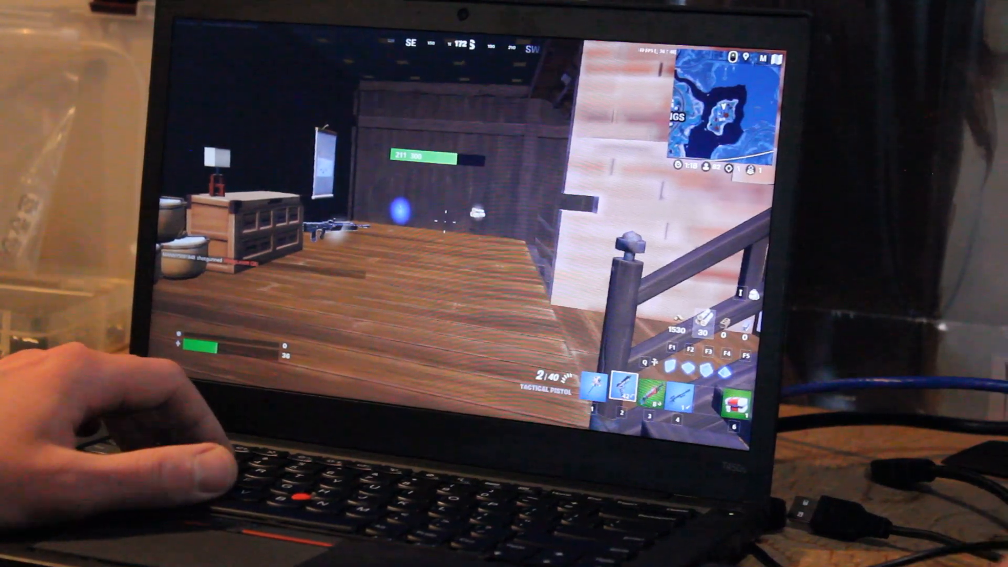
key(w)
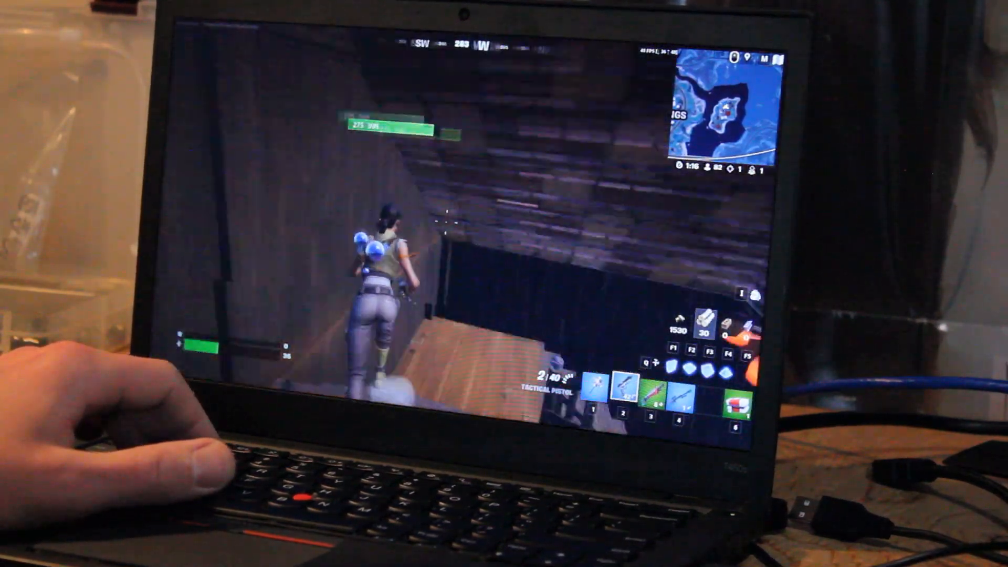
key(w)
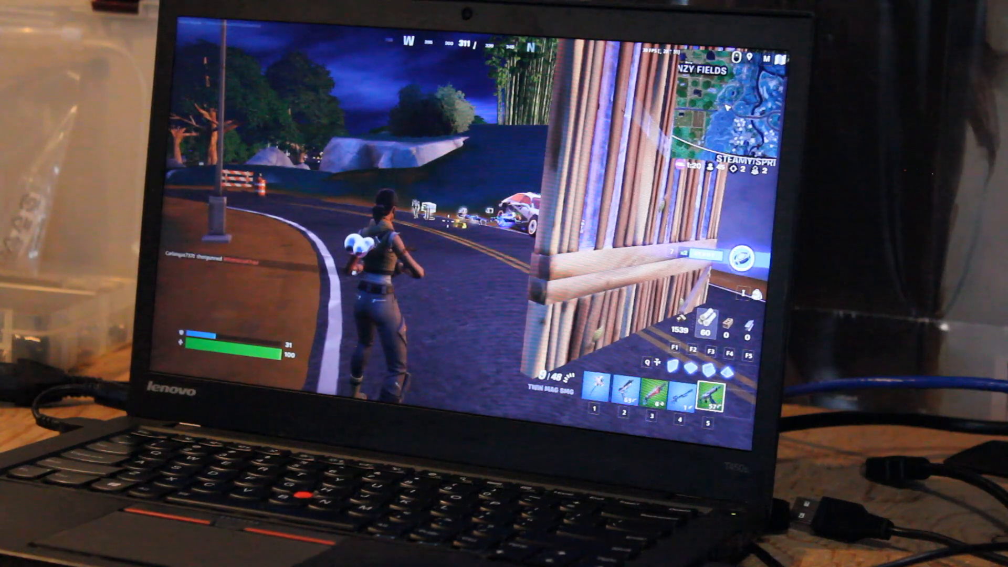
key(w)
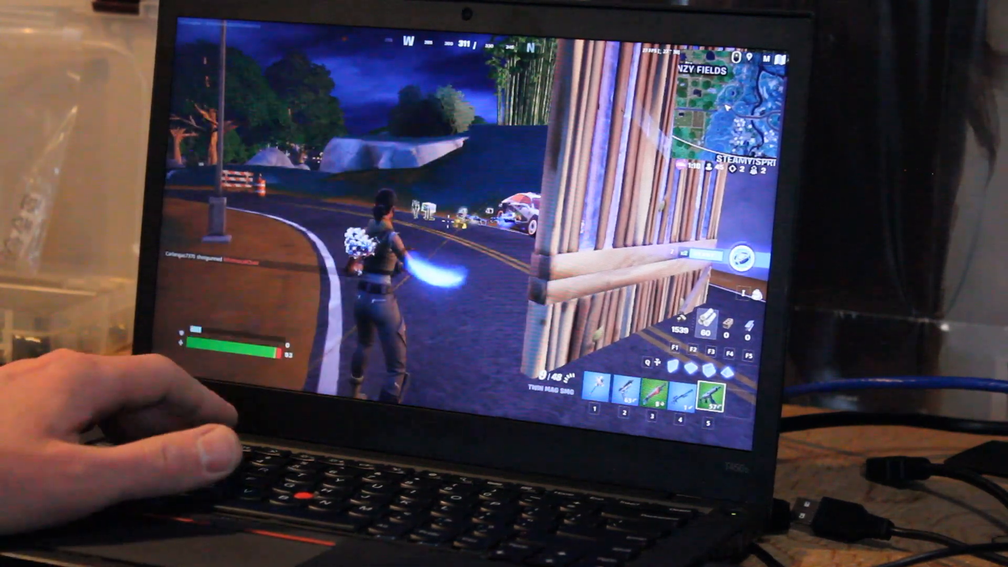
key(w)
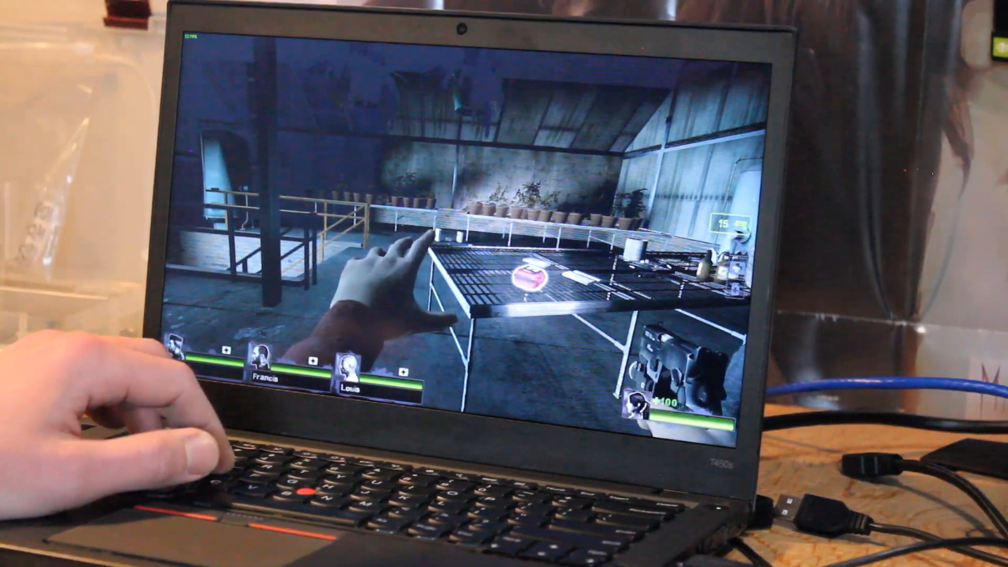
Step: Advance past the greenhouse table and tanks with the pistol raised, restocking ammunition
key(w)
key(w)
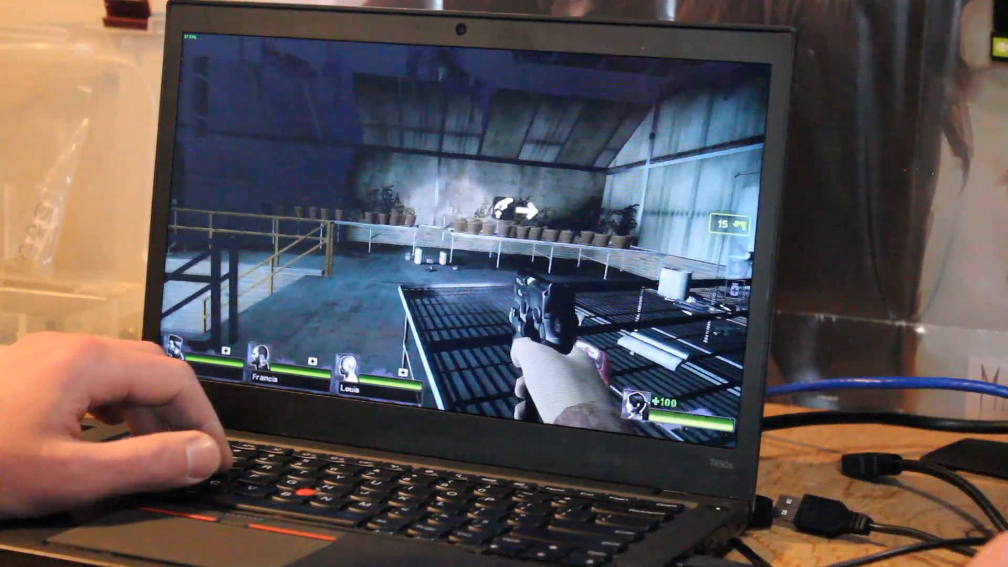
key(w)
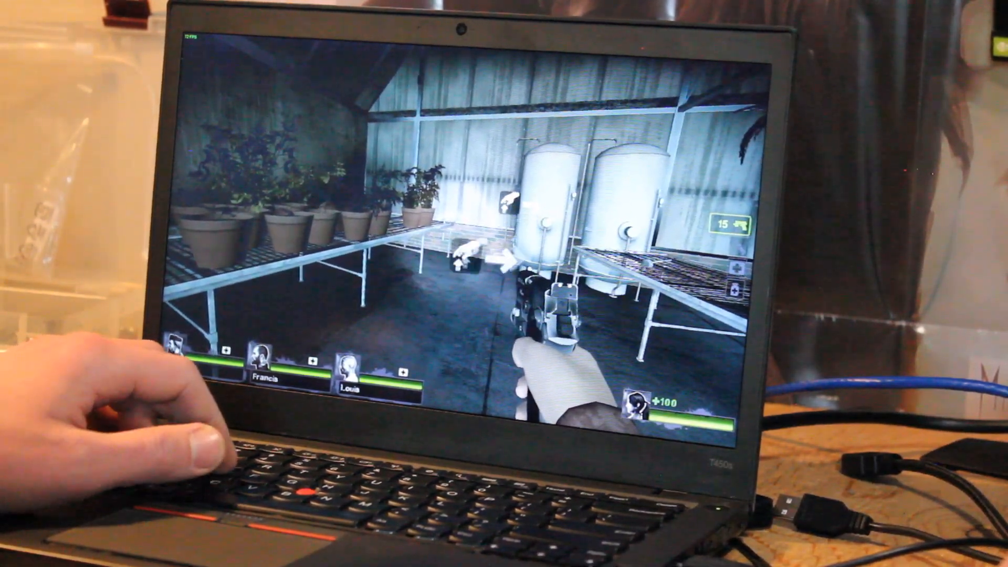
key(w)
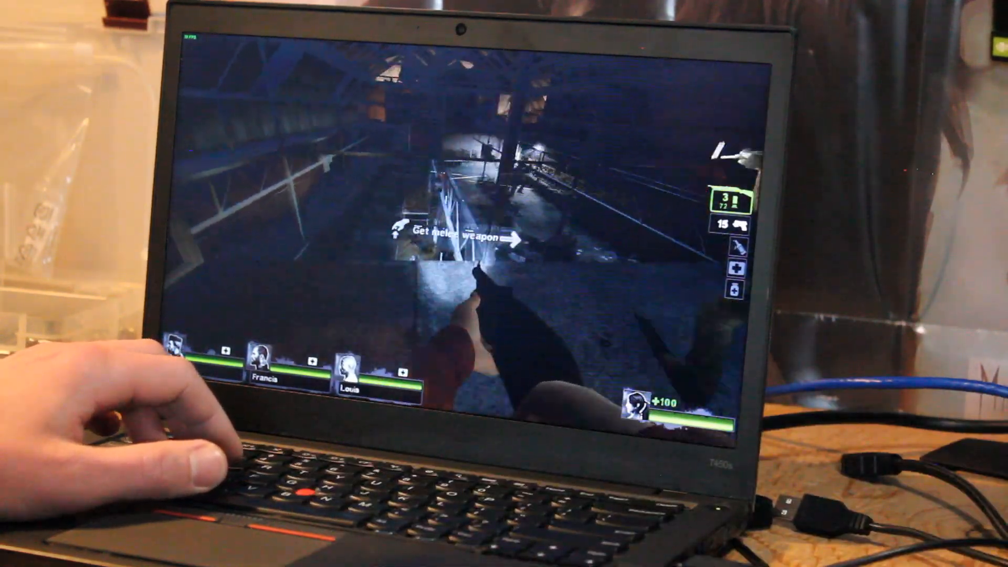
key(w)
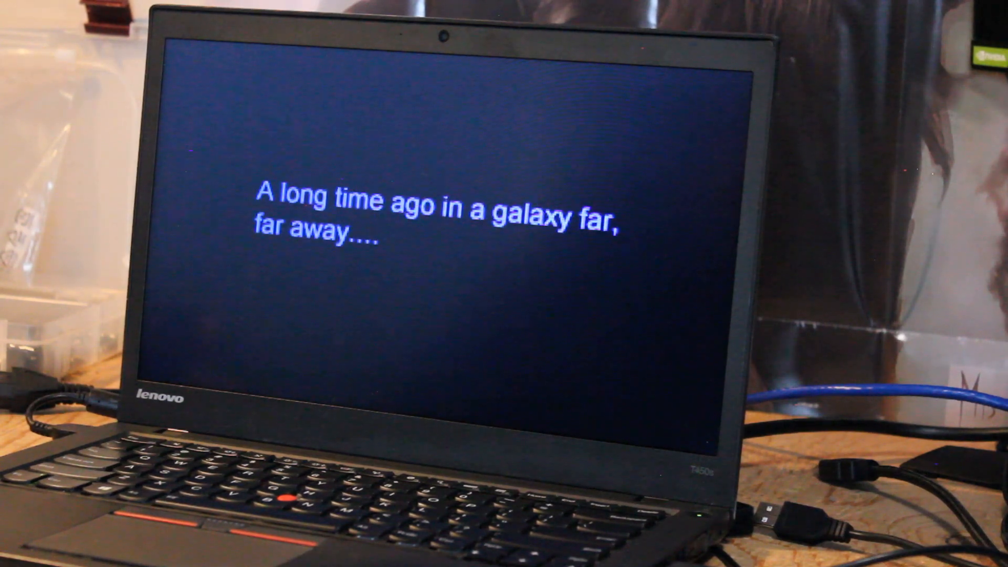
Step: Skip the opening text, STAR WARS title and crawl to start the level
key(Escape)
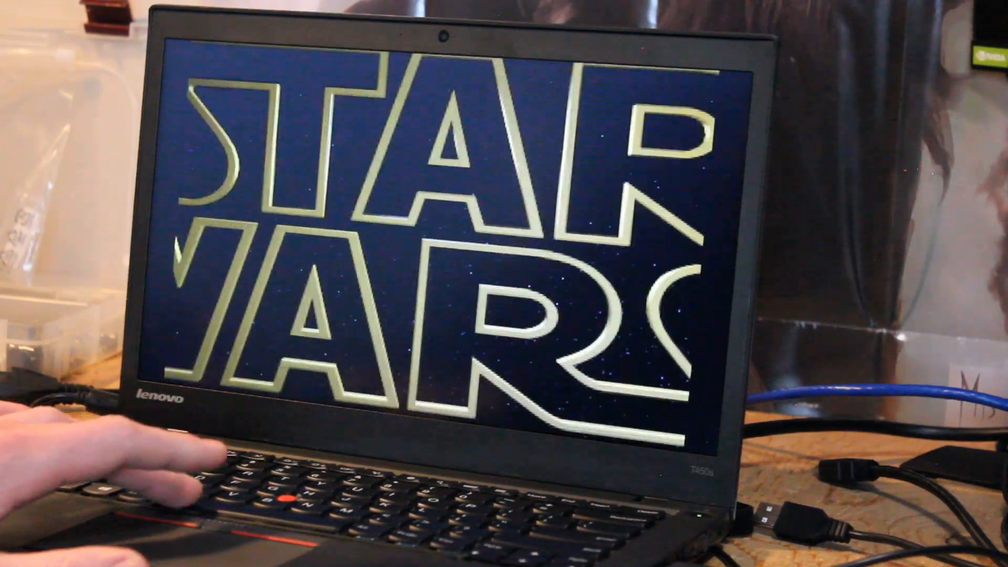
key(Escape)
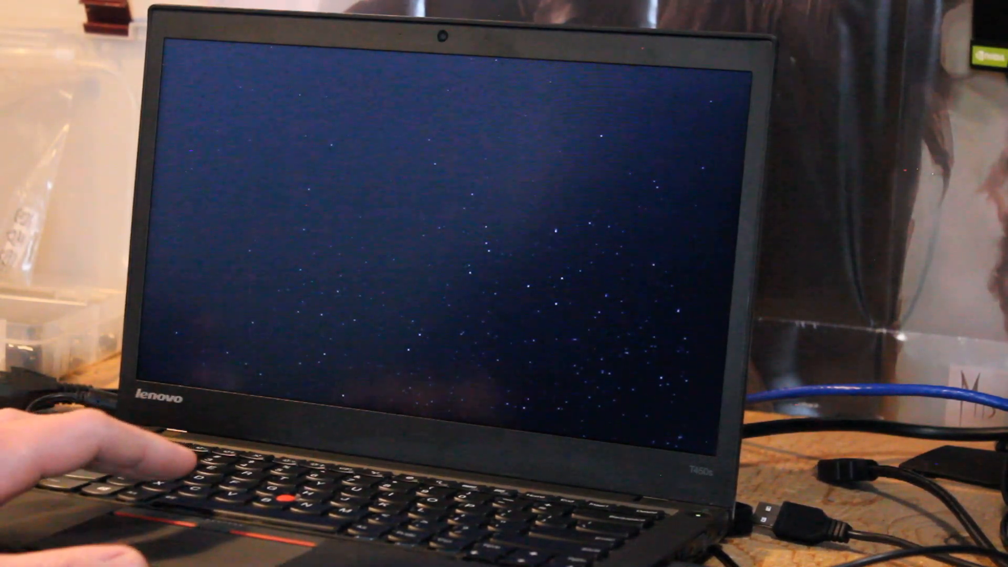
key(Escape)
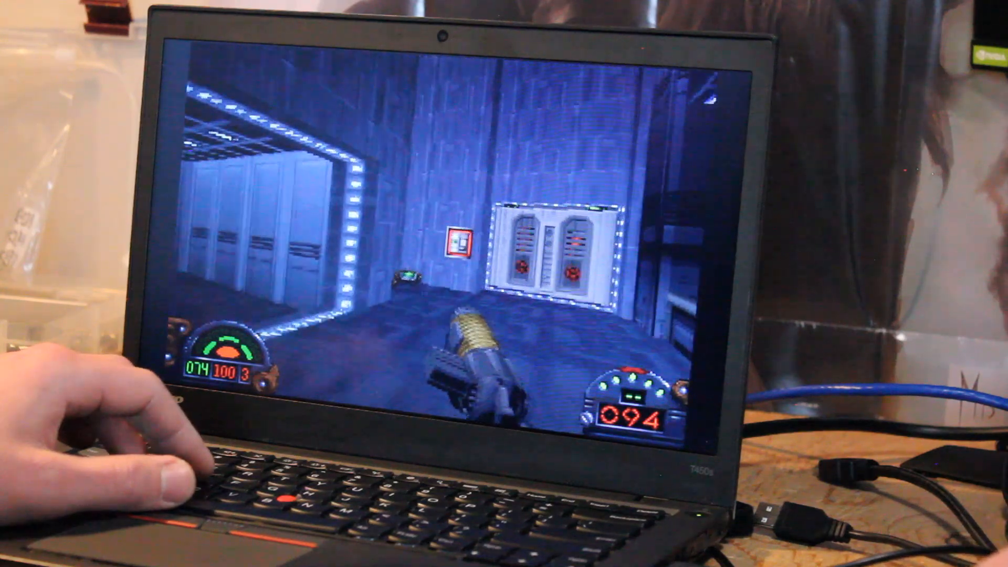
Step: Fight down the lit corridor, shooting the enemy ahead, and switch to the Blaster Rifle
key(Left)
key(Left)
key(Left)
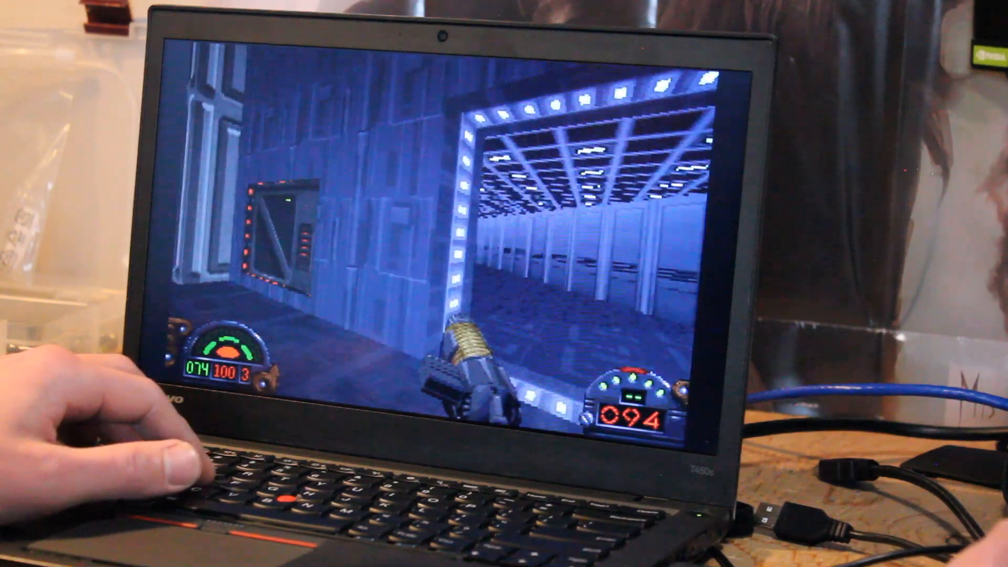
key(Up)
key(Up)
key(ctrl)
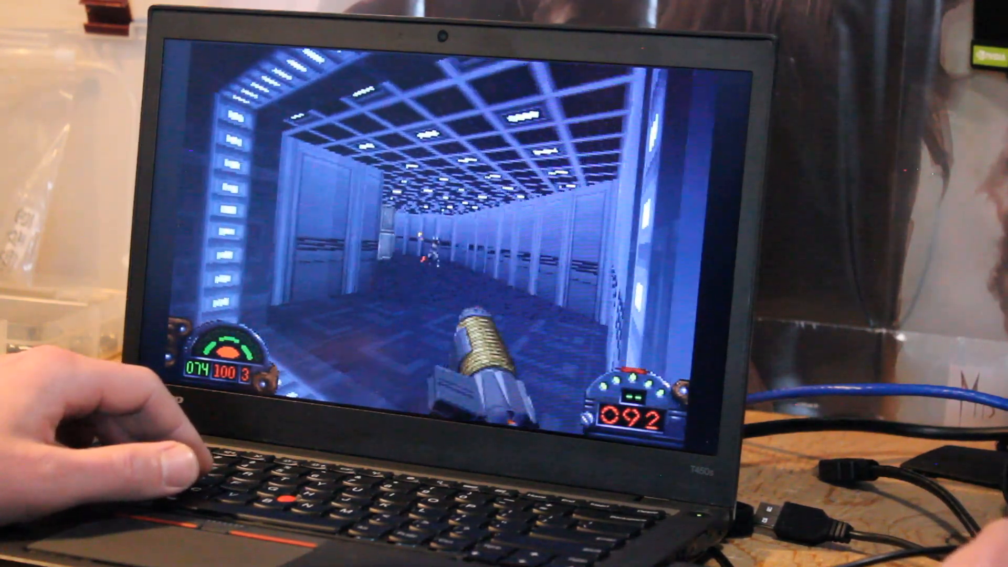
key(Up)
key(Up)
key(ctrl)
key(ctrl)
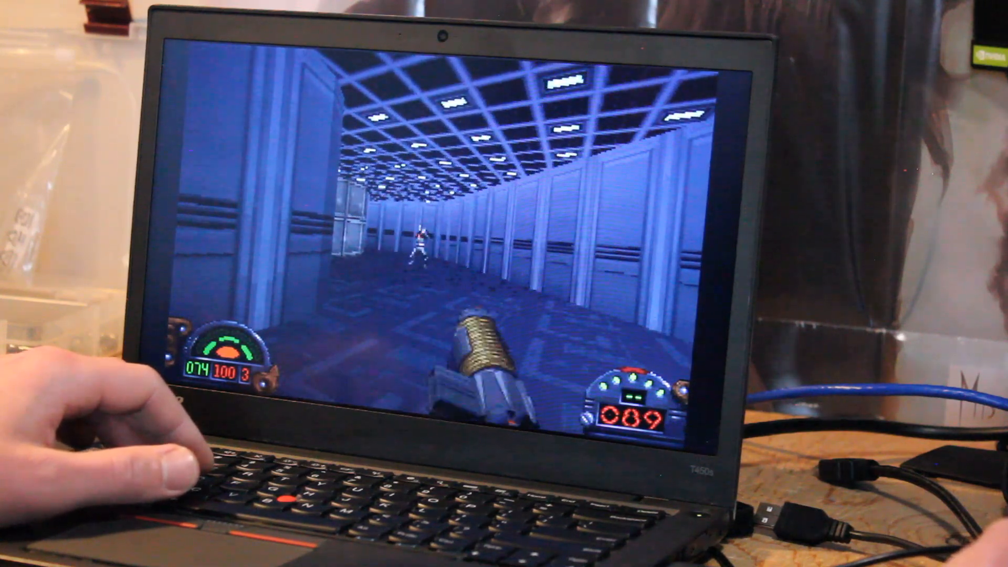
key(2)
key(Up)
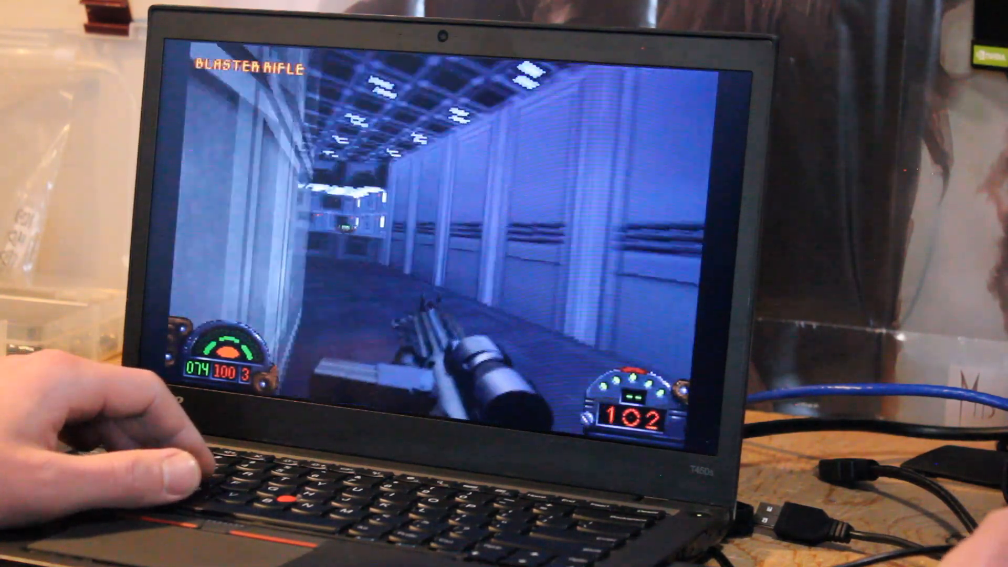
Step: Collect shield and energy units and advance to the door with the red-framed panel
key(Up)
key(Up)
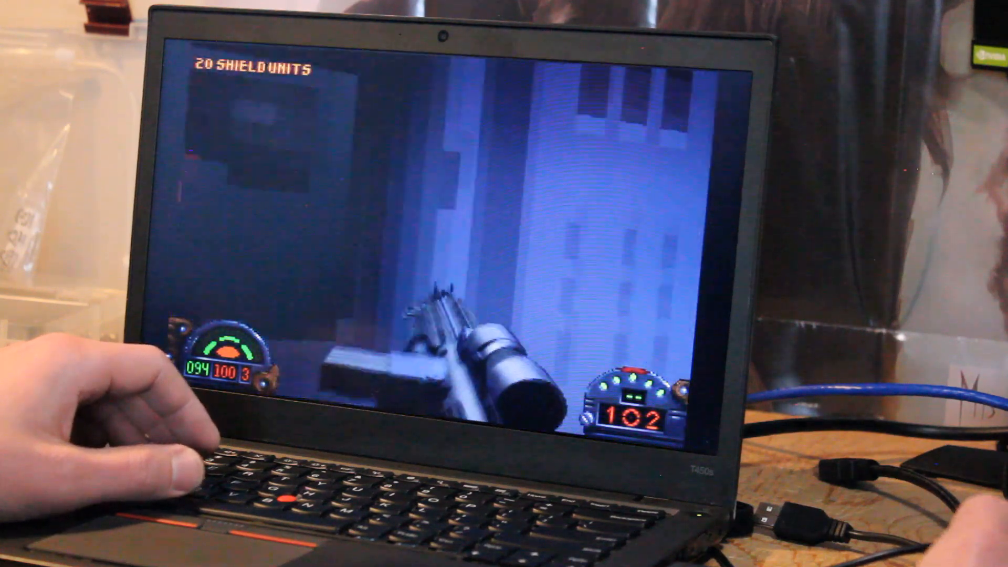
key(Up)
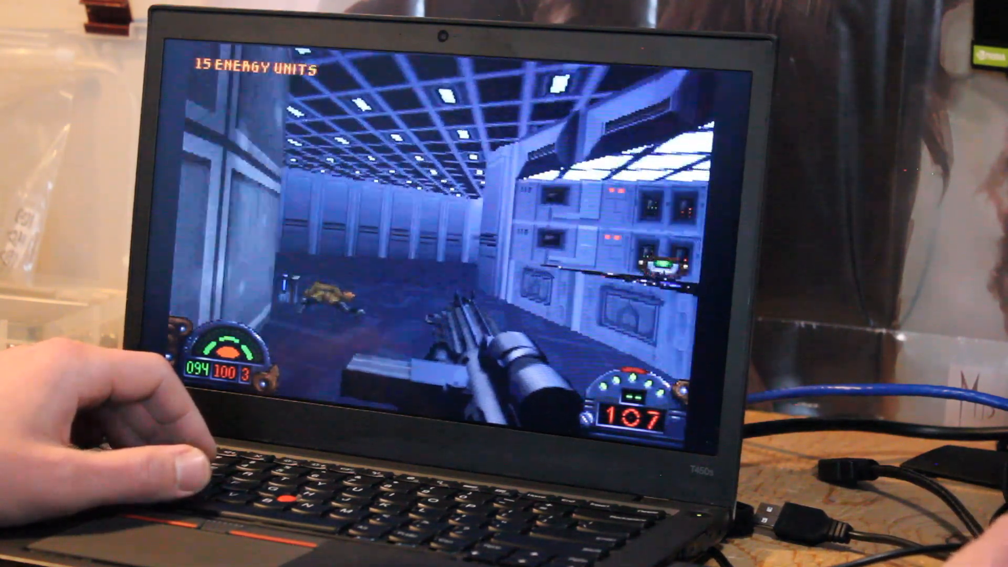
key(Left)
key(Up)
key(Left)
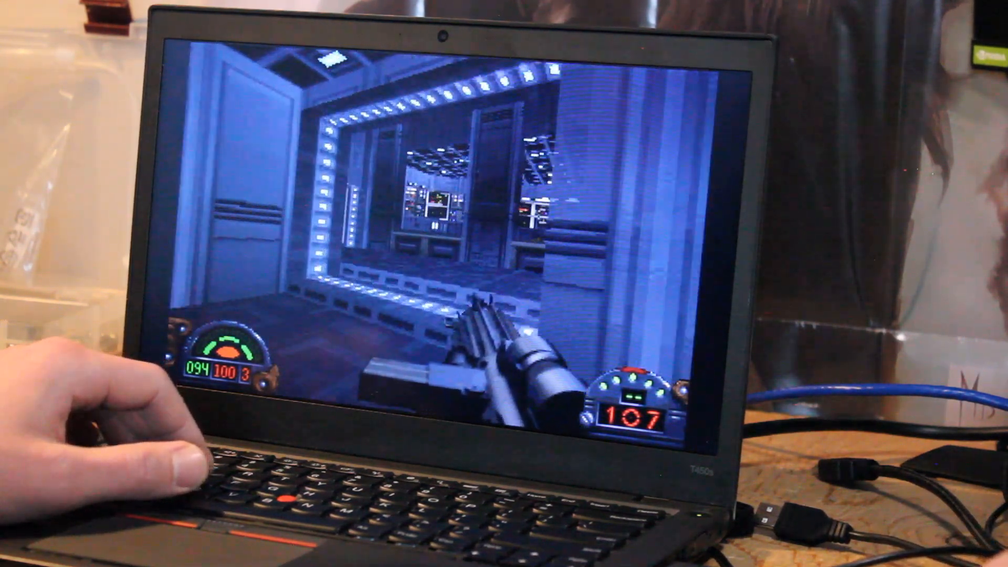
key(Up)
key(Up)
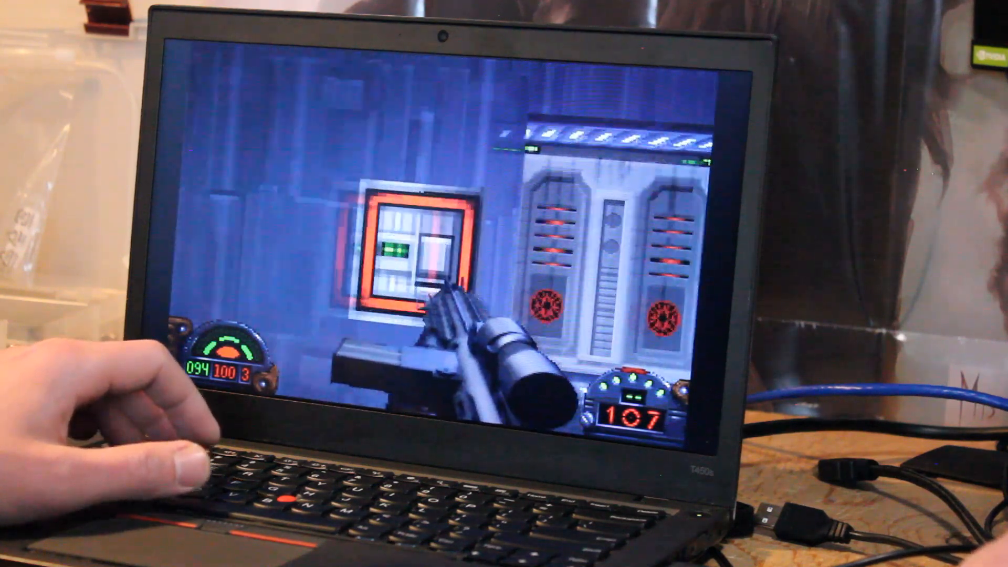
Step: Grab more shield units, then shoot through into the next corridor and out into the open courtyard
key(Up)
key(Left)
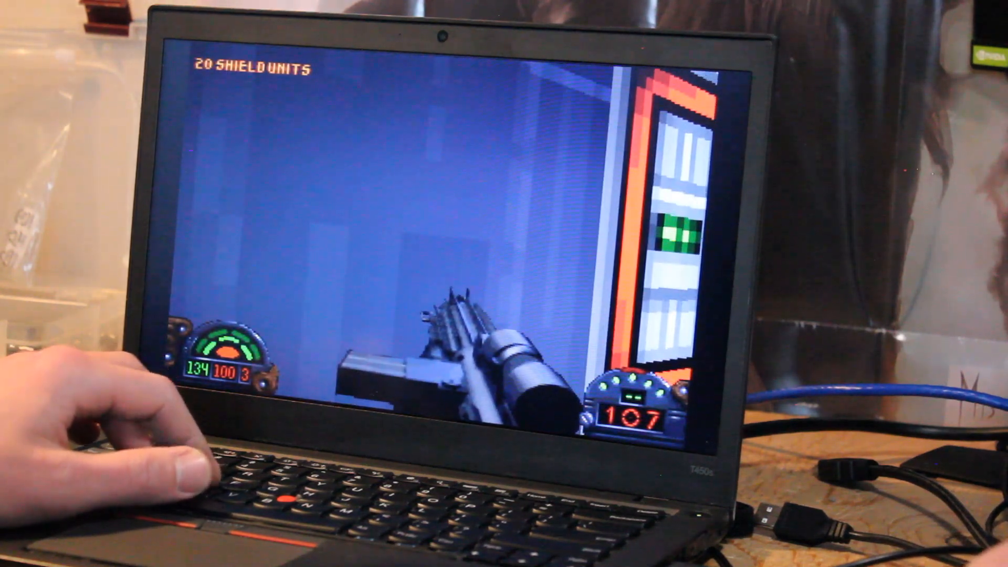
key(Left)
key(Right)
key(Up)
key(ctrl)
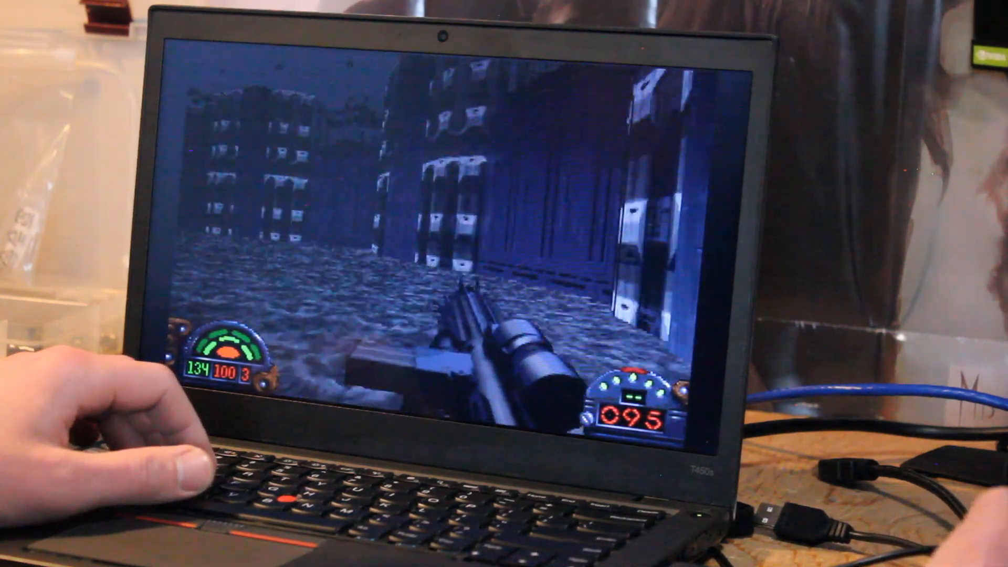
key(Up)
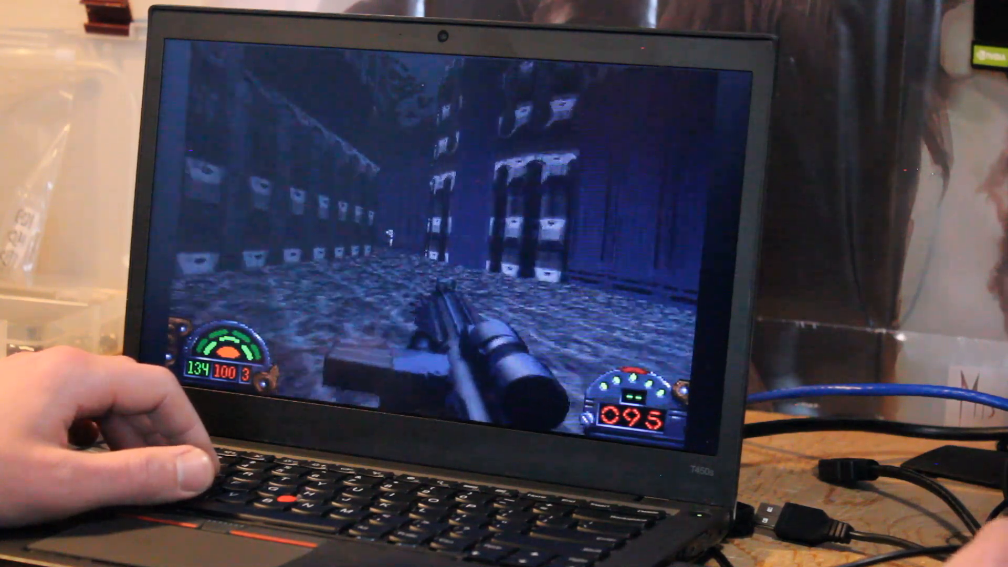